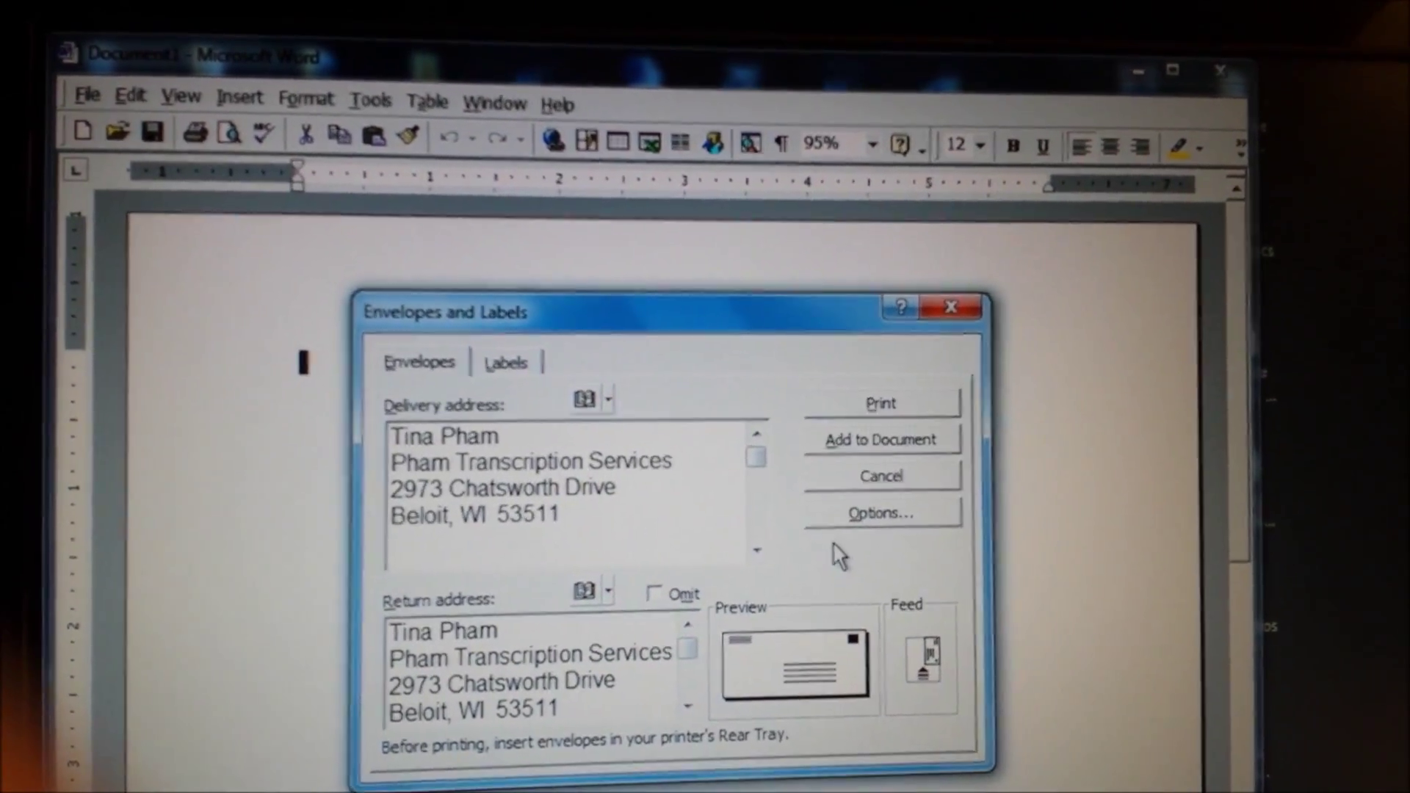
Step: Show the envelope's Printing Options: face-up, clockwise-rotated feed from the rear tray
left_click(837, 515)
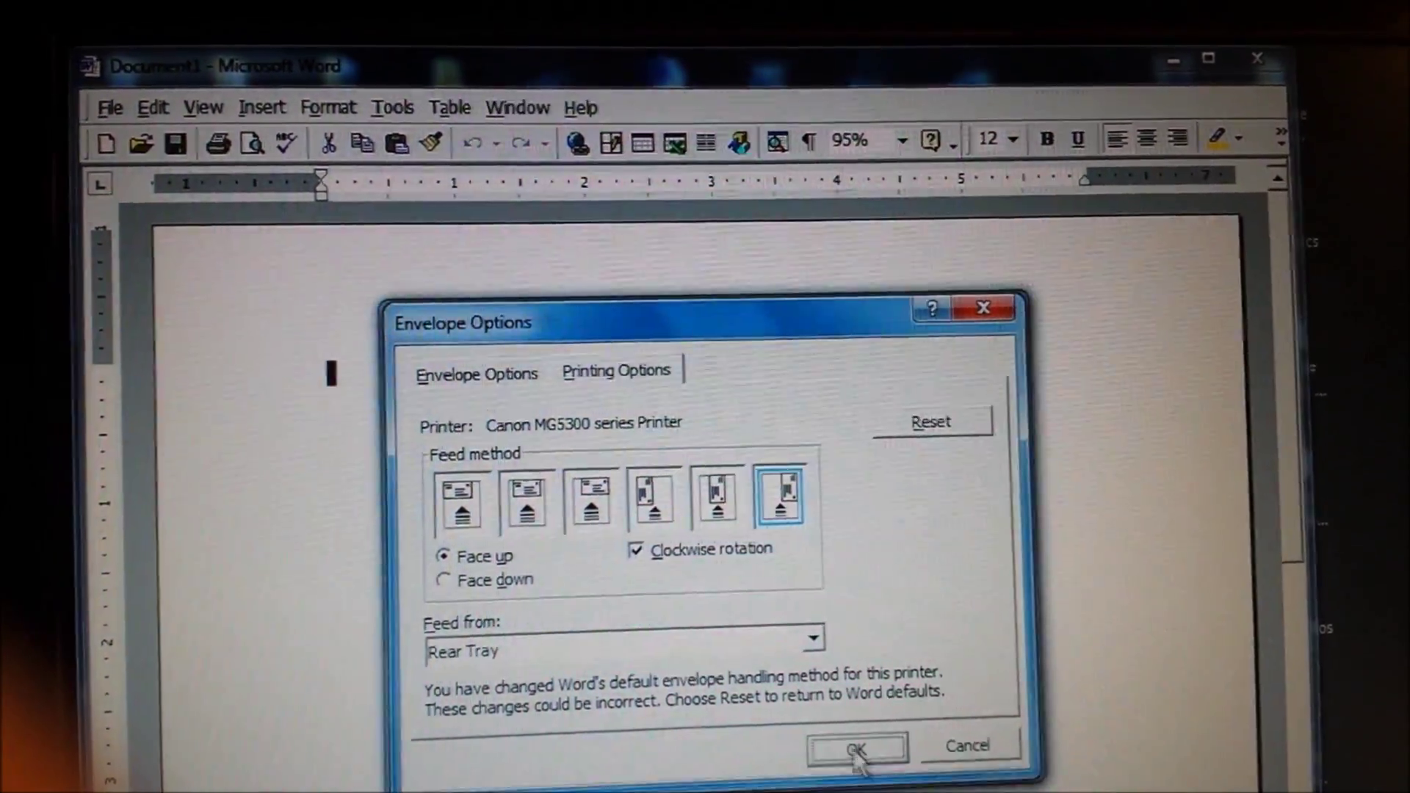
Step: Accept the envelope options and send the envelope to the Canon printer
left_click(857, 749)
left_click(887, 379)
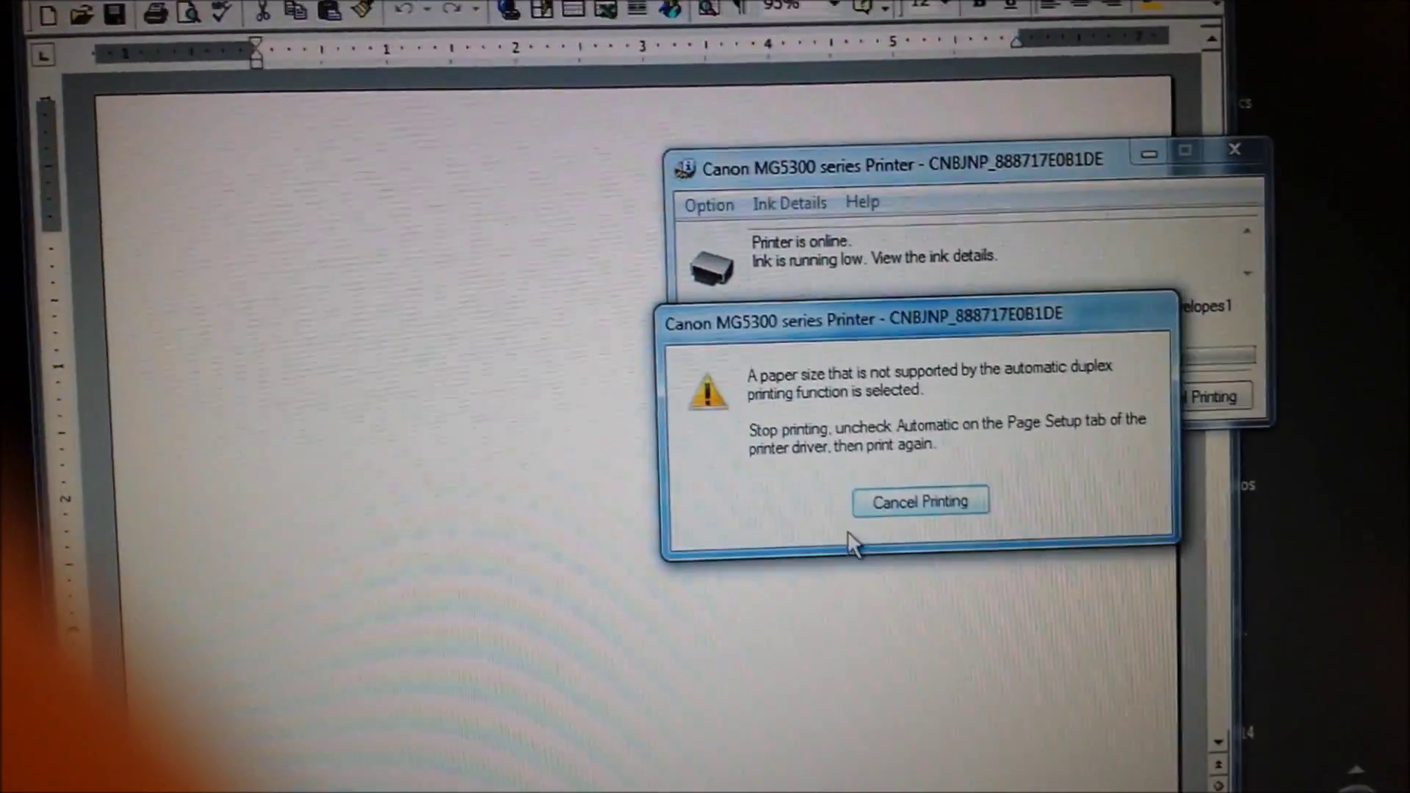
Step: Dismiss the unsupported paper-size duplex warning and cancel the envelope job in the status monitor
left_click(925, 492)
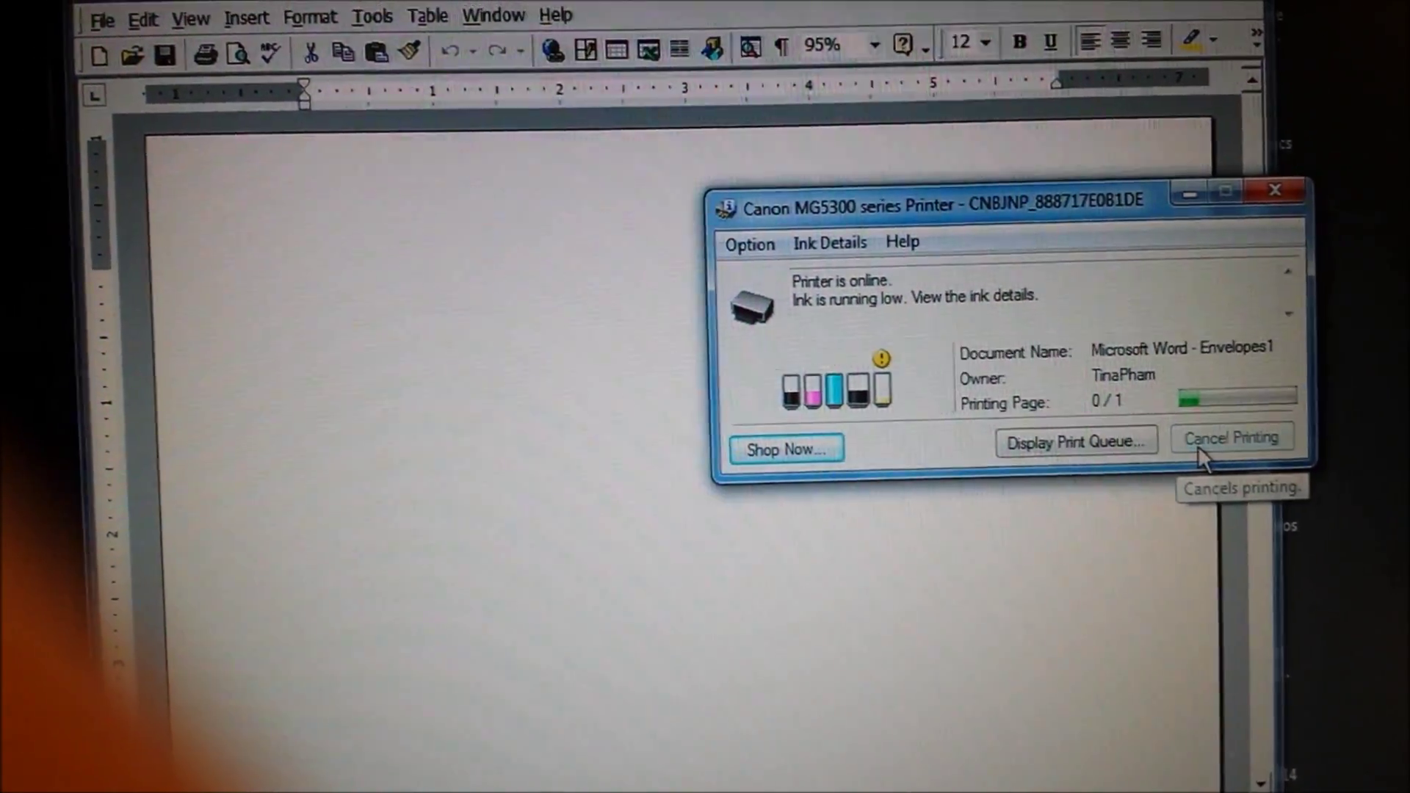
left_click(1198, 445)
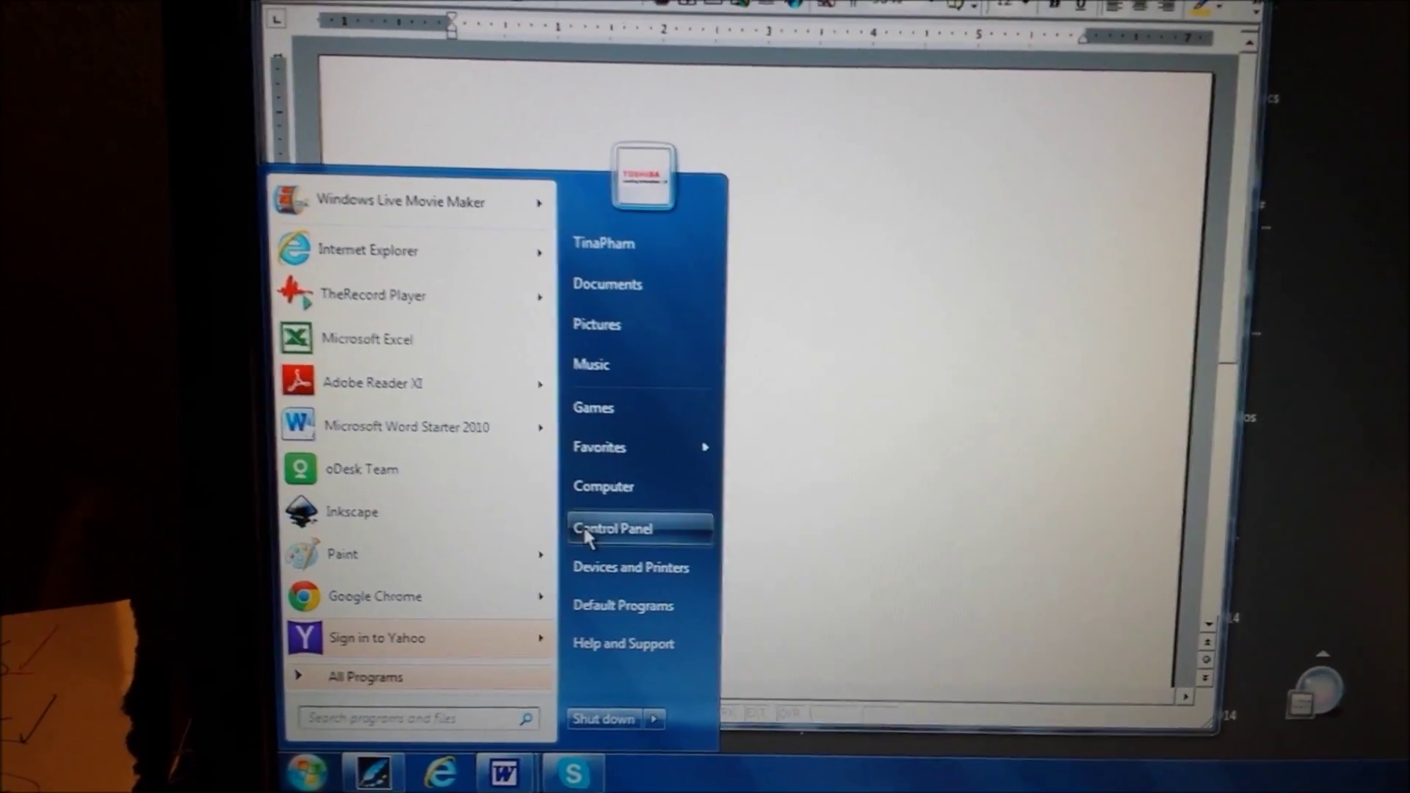
Step: Go from Control Panel to Devices and Printers, where the Canon MG5300 is listed
left_click(605, 524)
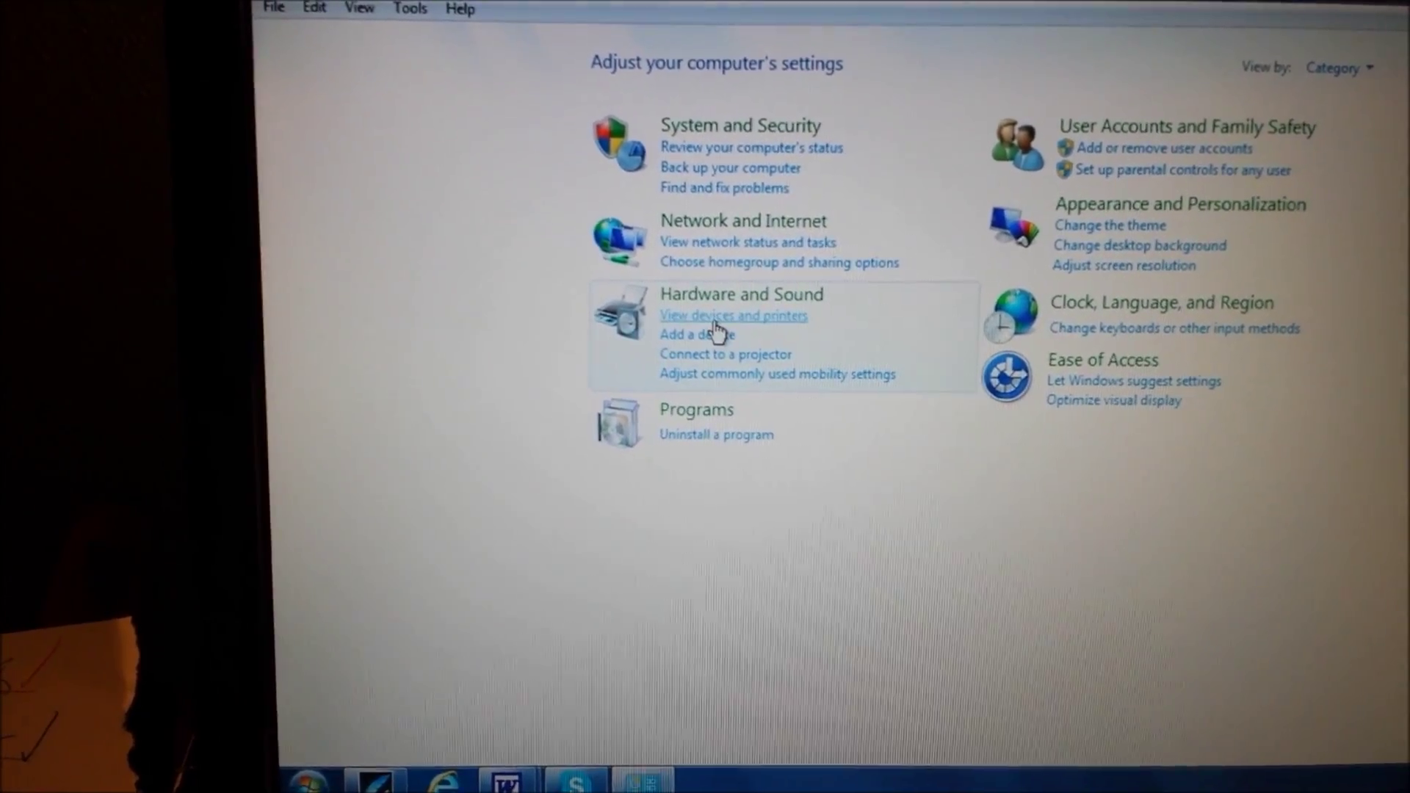
left_click(714, 319)
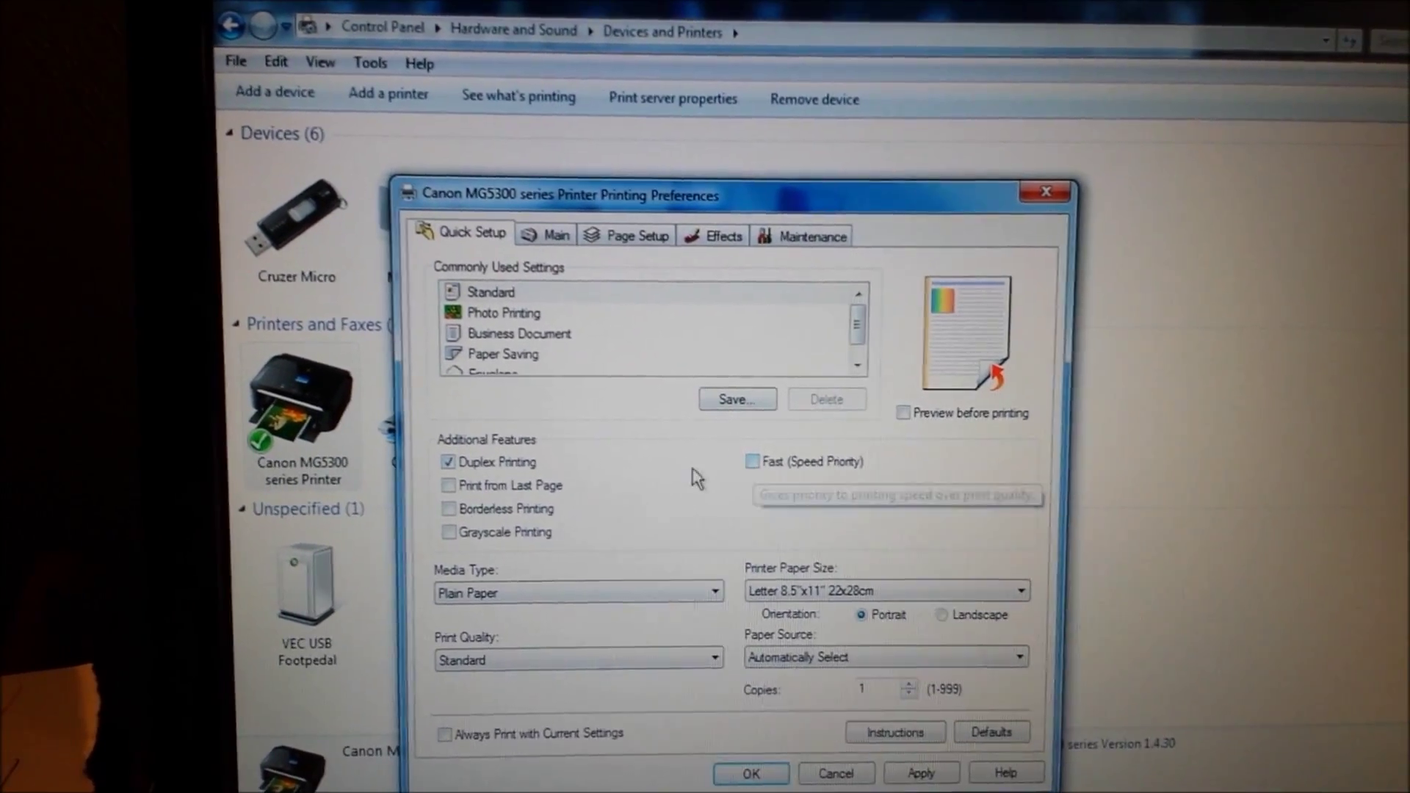
Step: Uncheck Duplex Printing on the Canon MG5300 Quick Setup preferences
left_click(462, 467)
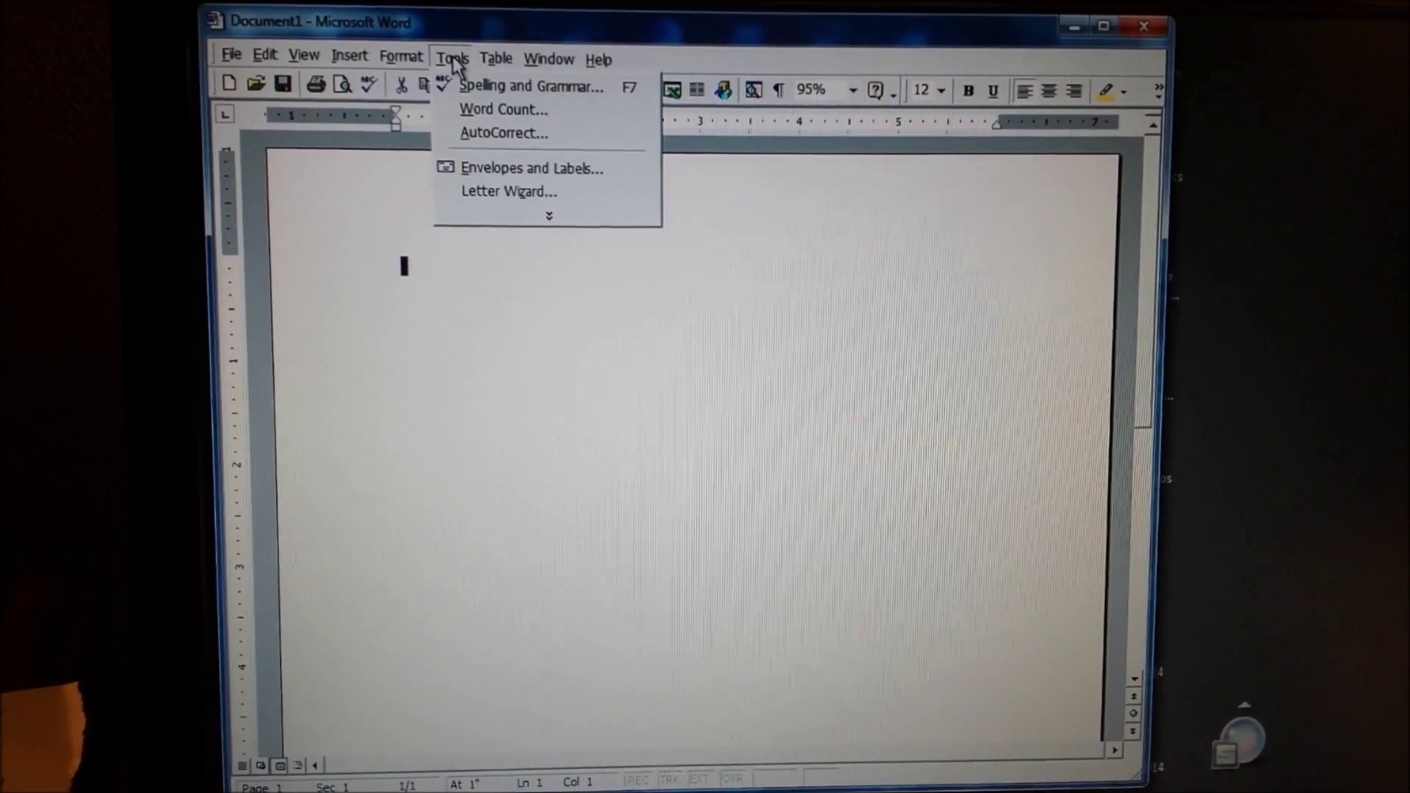
Step: Reopen Envelopes and Labels and paste the return address into the delivery address box
left_click(524, 166)
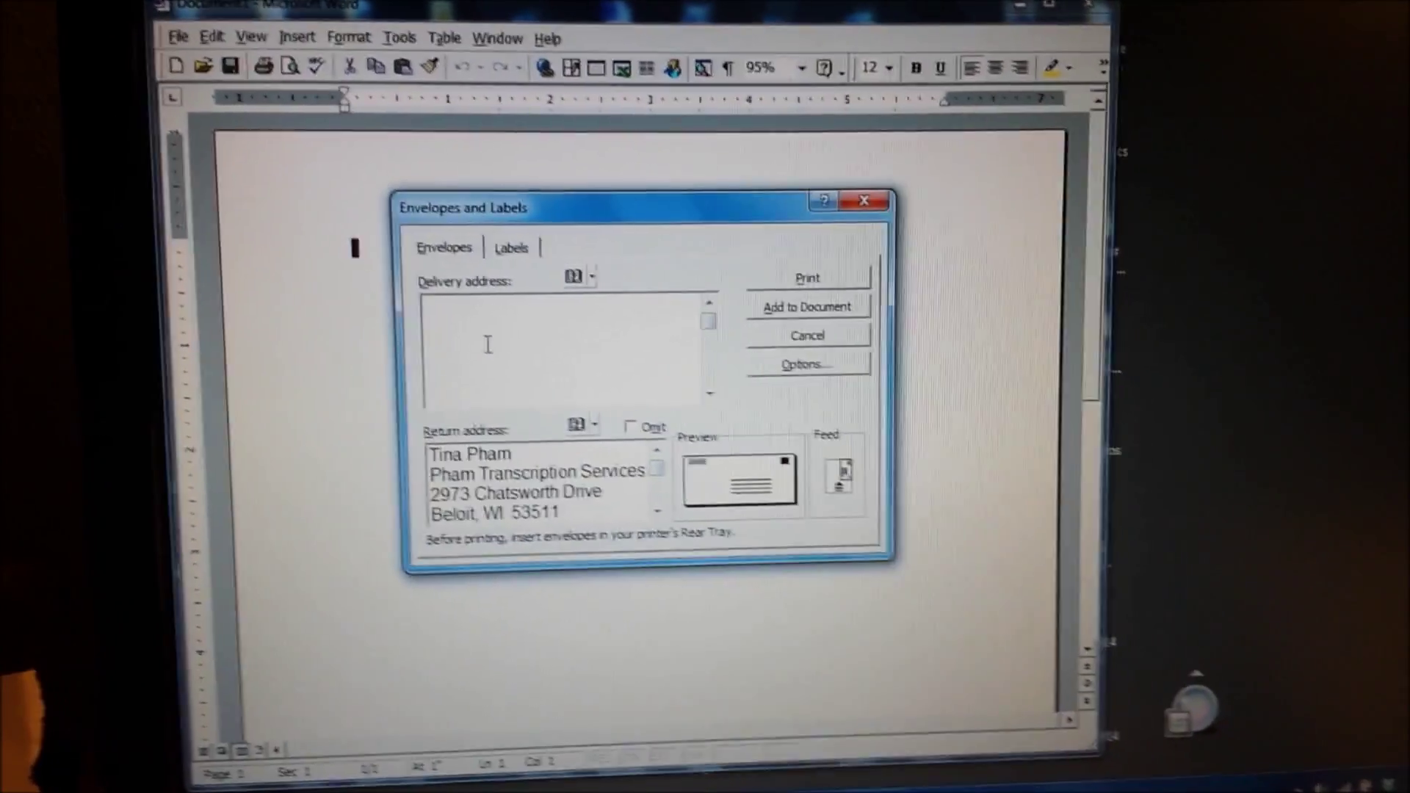
left_click(517, 388)
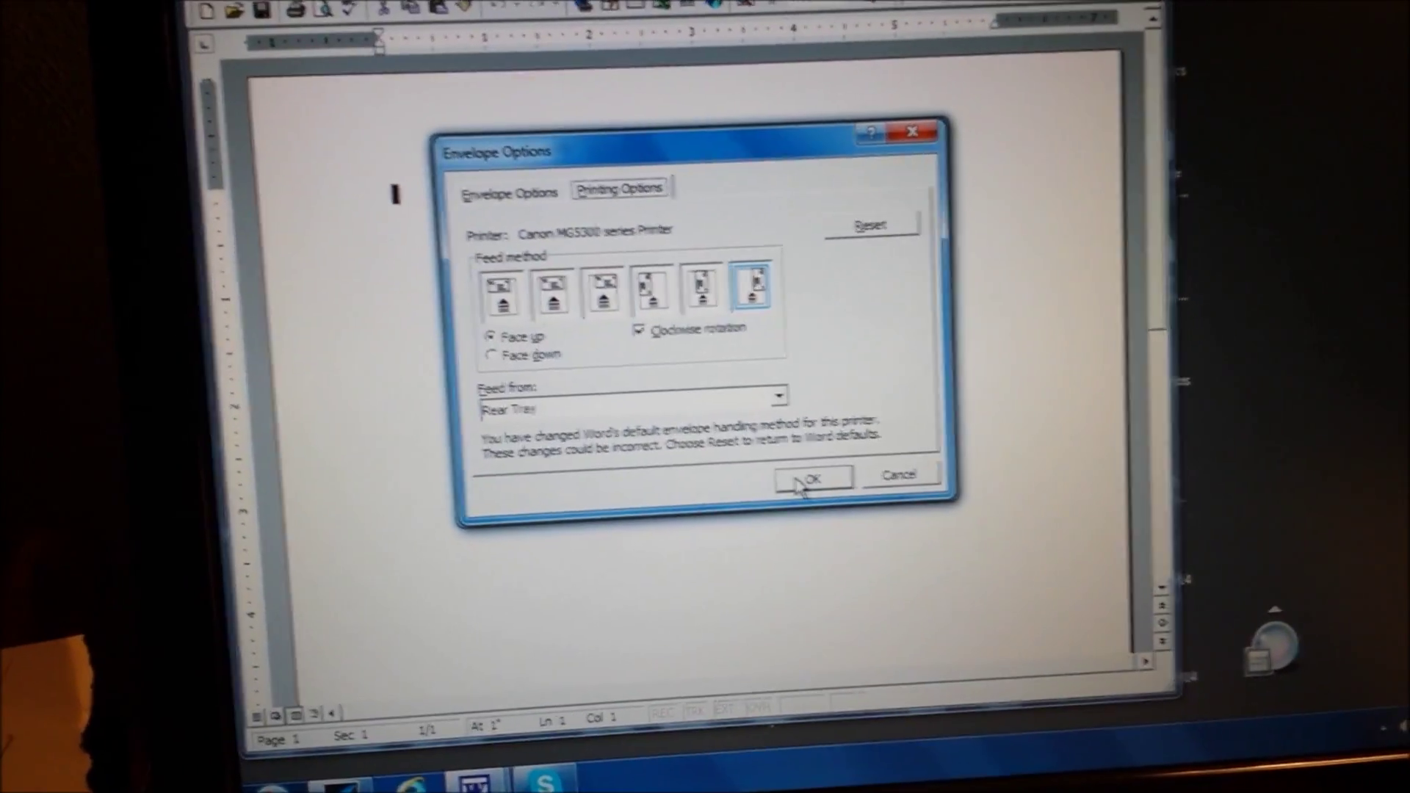
Step: Accept the envelope options and print the addressed envelope on the Canon MG5300
left_click(812, 465)
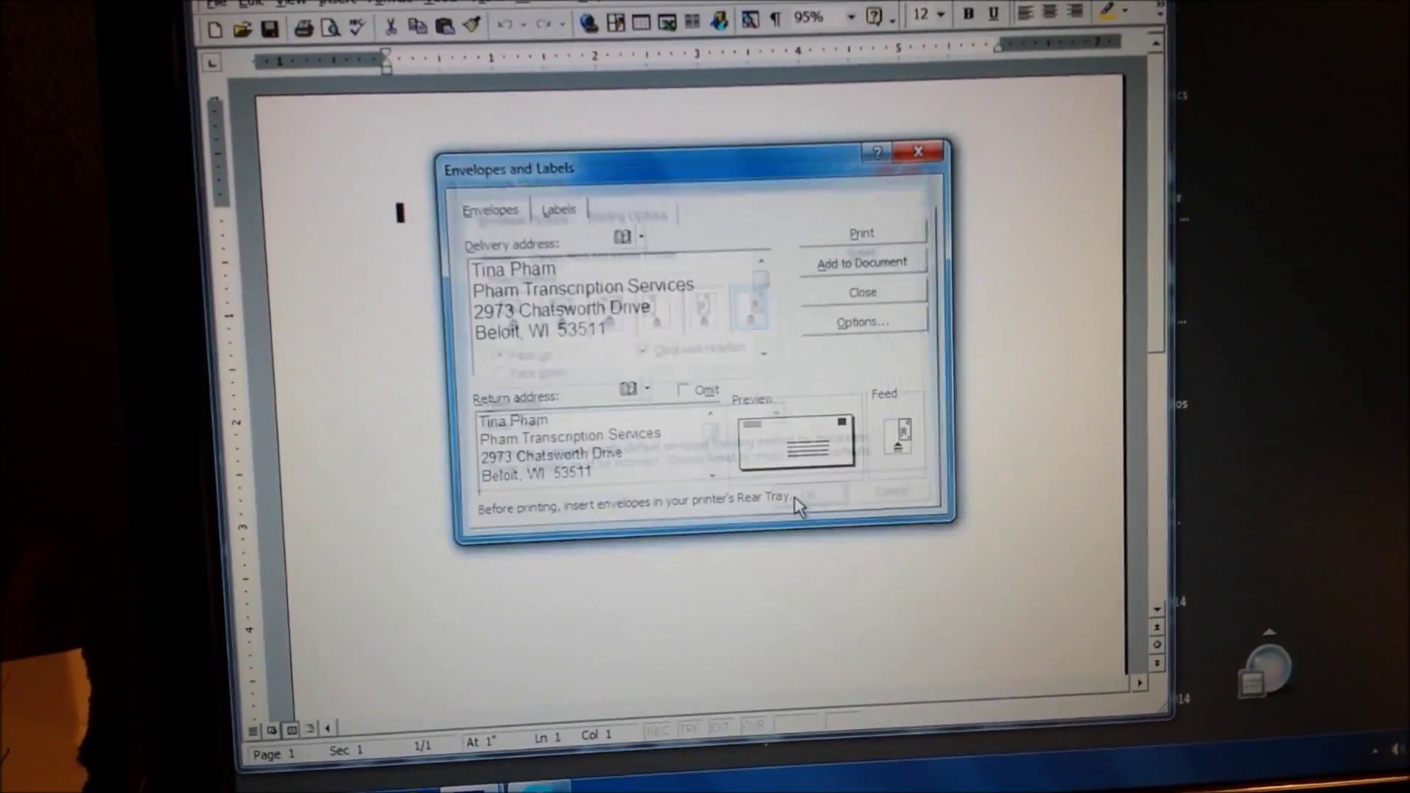
left_click(888, 249)
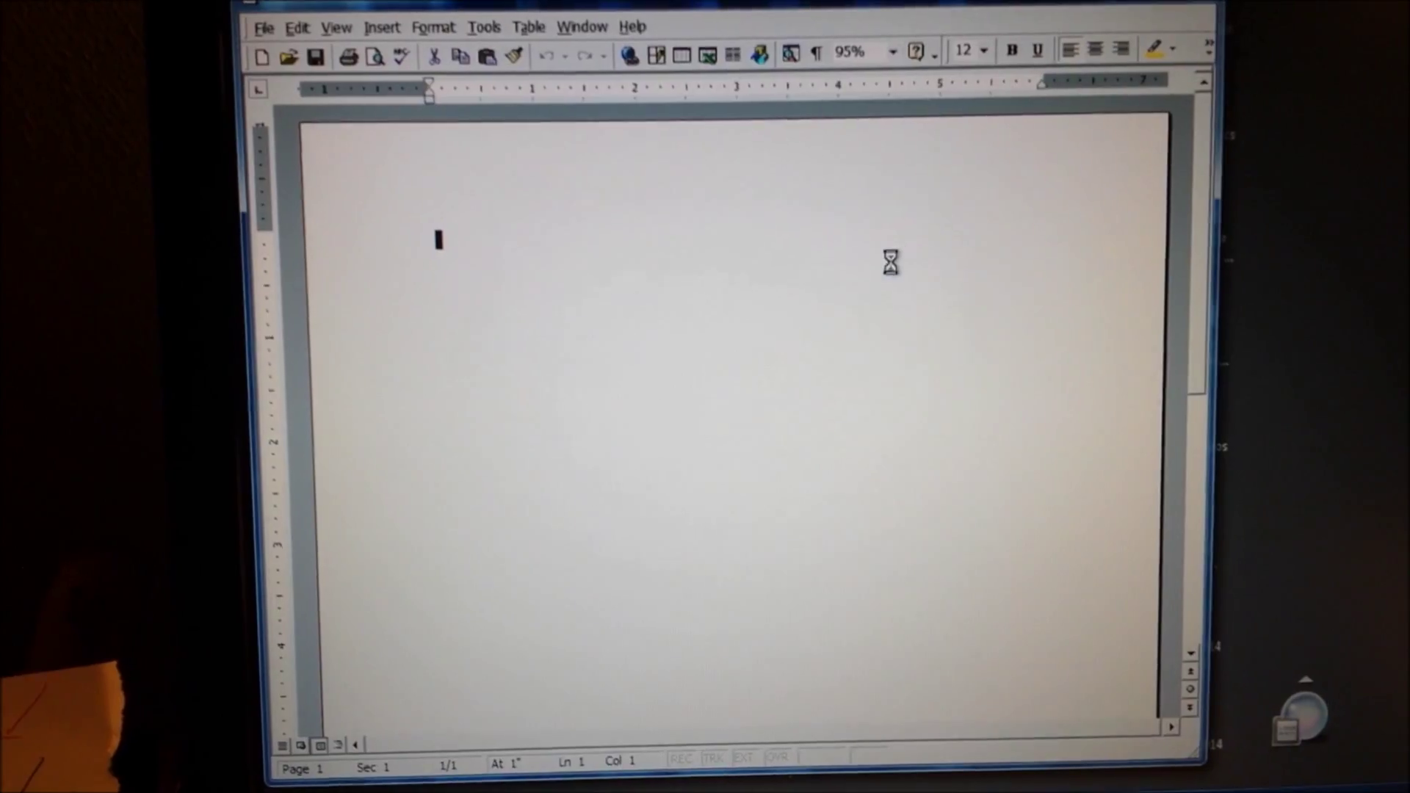